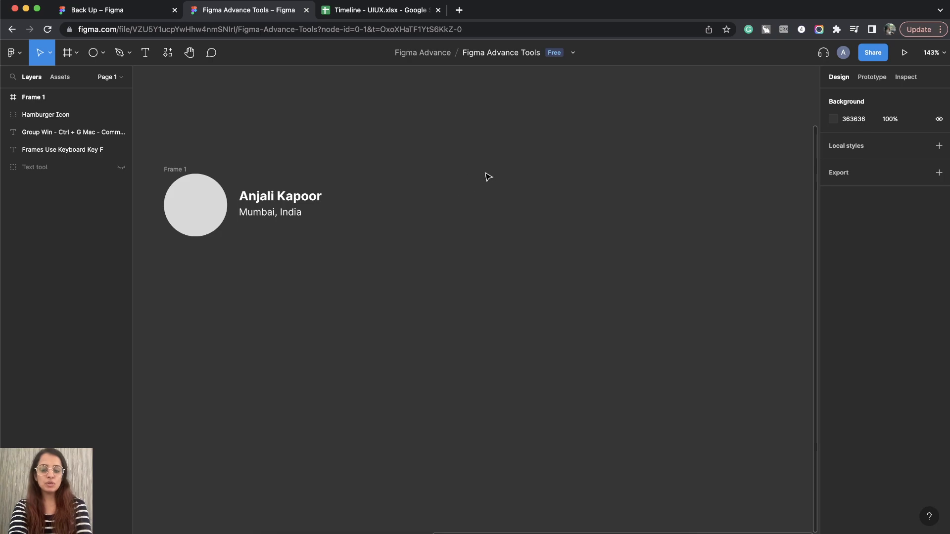
Create a new frame beside the existing profile frame using the 1440×1024 Desktop preset.
key(f)
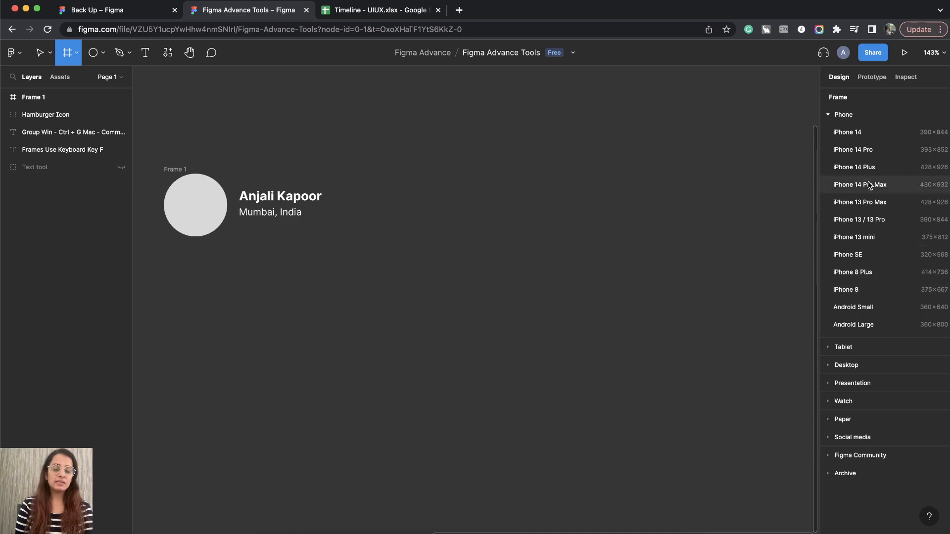
click(828, 115)
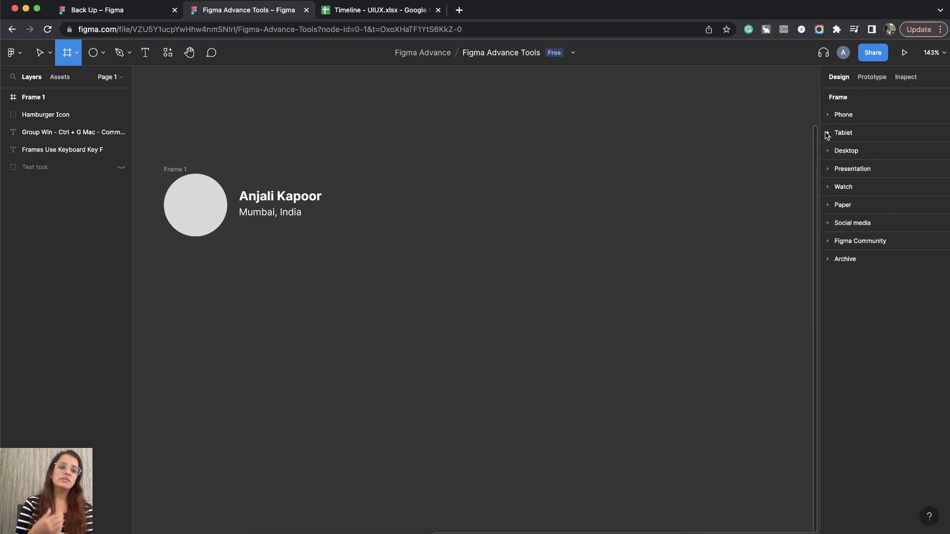
click(827, 132)
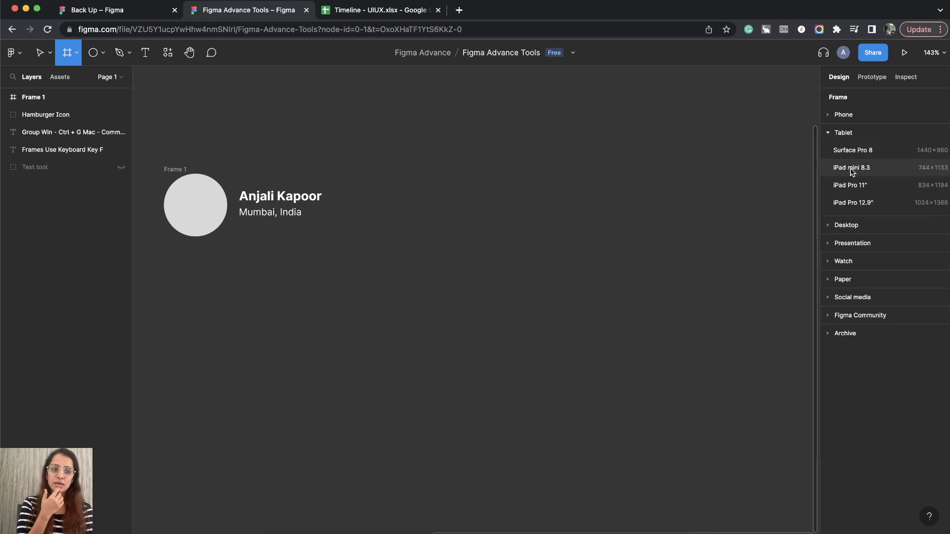
click(828, 133)
click(828, 151)
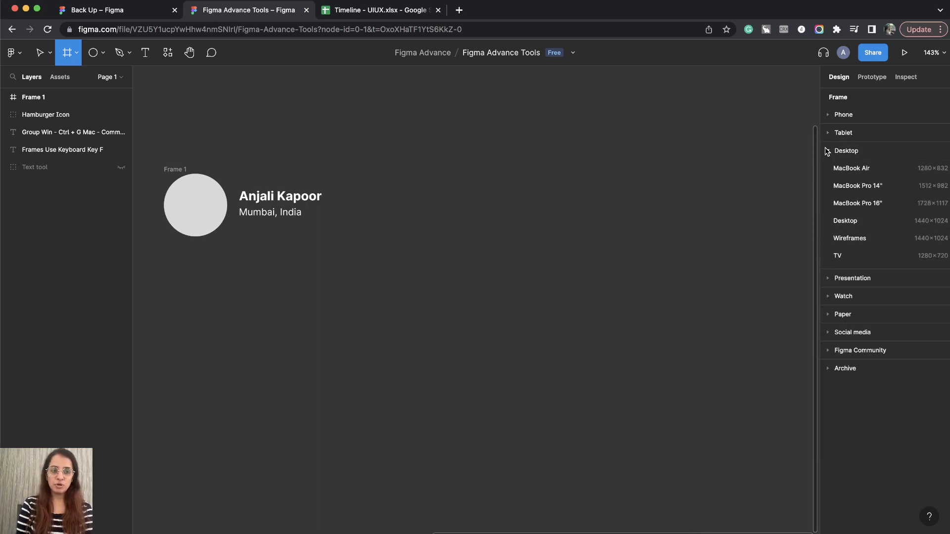
click(828, 151)
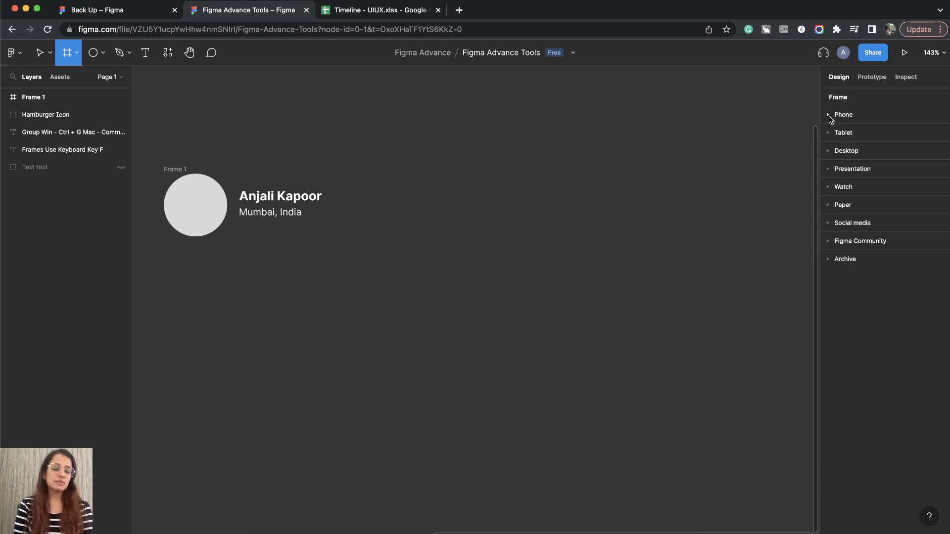
click(829, 152)
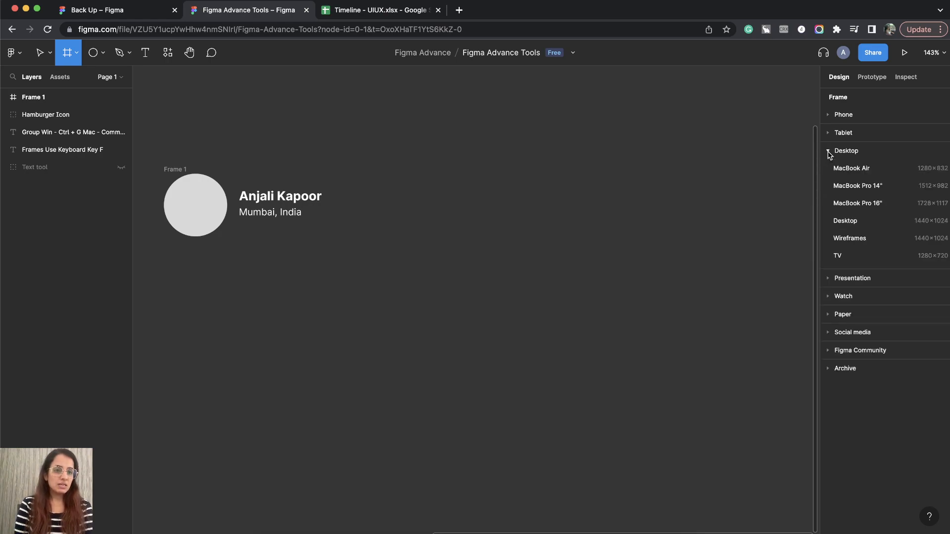
click(853, 222)
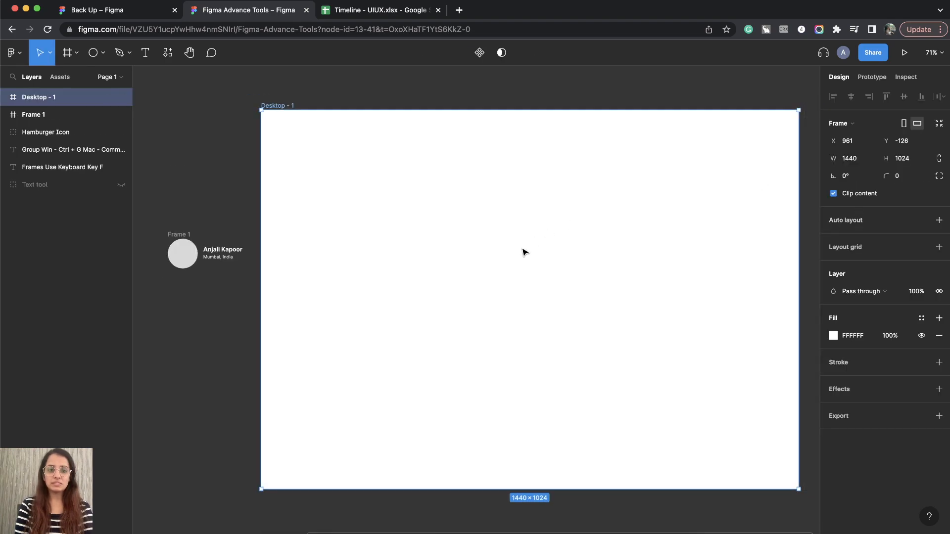
scroll(524, 252, down, 3)
click(415, 127)
Rename the new desktop frame as Testimonial Page.
click(70, 98)
double_click(35, 98)
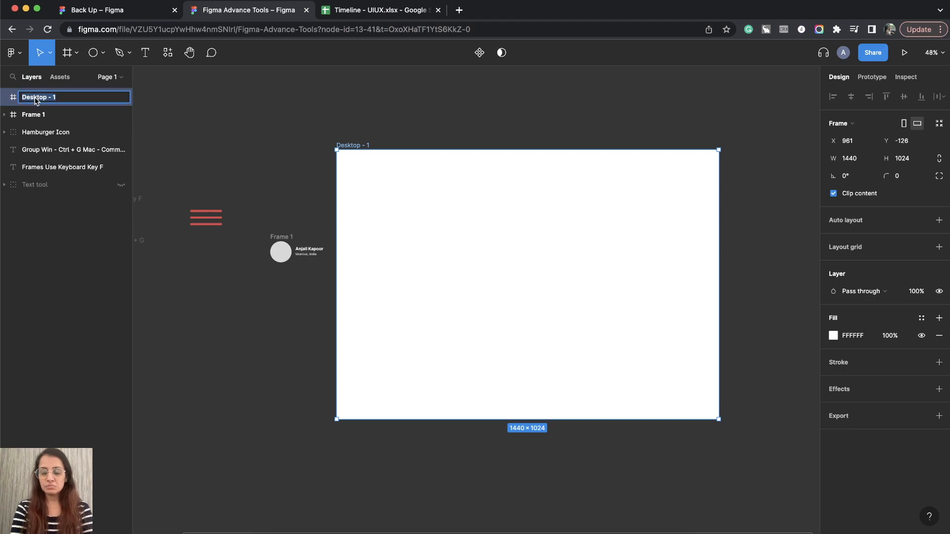
text(Testimonial Page)
key(Return)
click(369, 110)
click(381, 148)
scroll(600, 301, down, 2)
scroll(601, 301, right, 1)
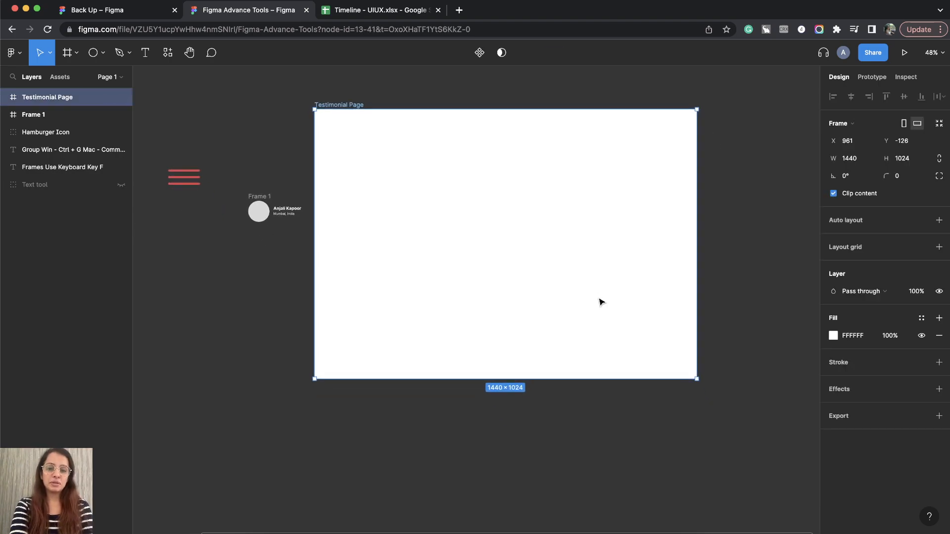
Rename the small profile frame, Frame 1, as Testimonial Name.
click(256, 197)
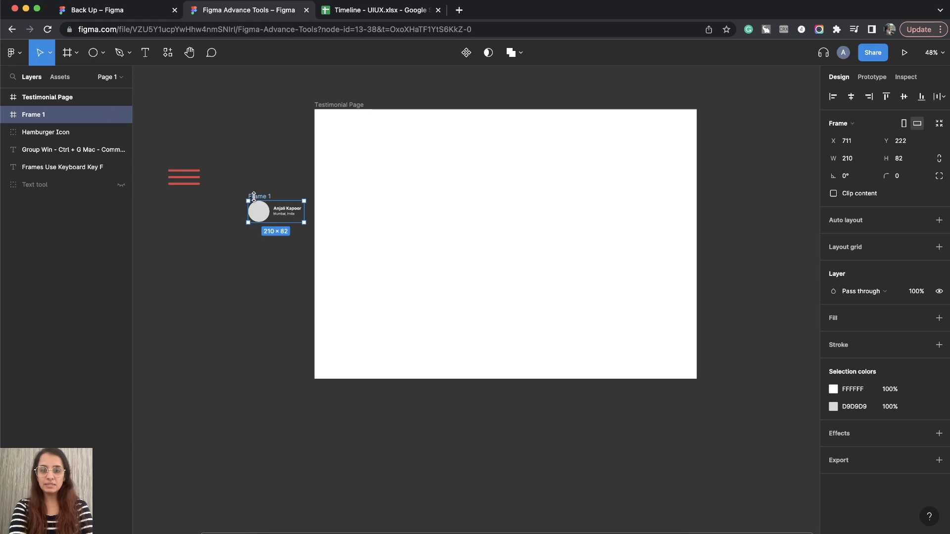
click(268, 191)
click(258, 198)
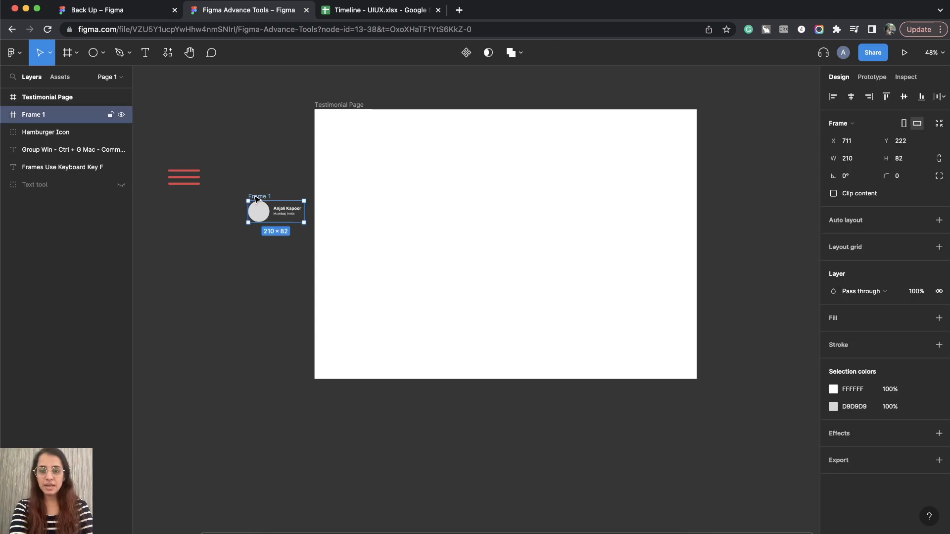
click(40, 99)
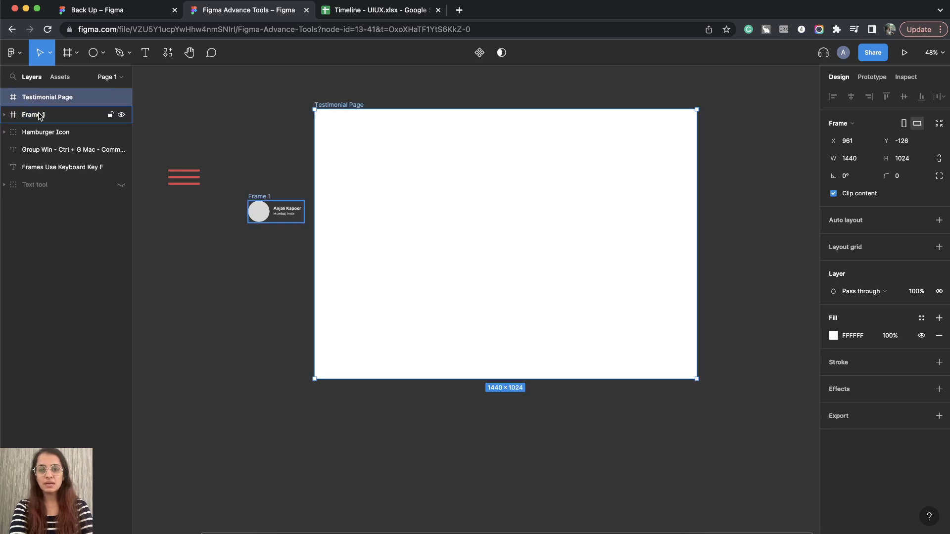
click(40, 115)
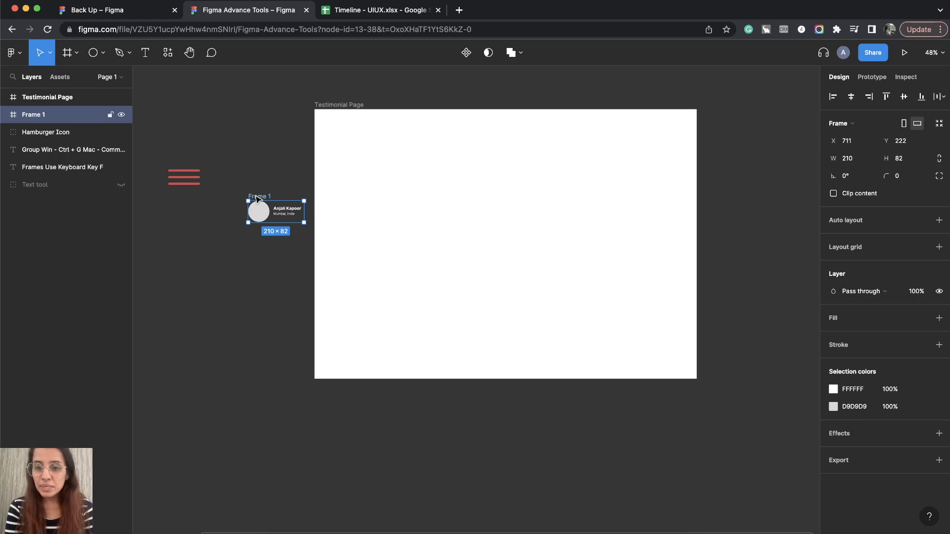
double_click(40, 116)
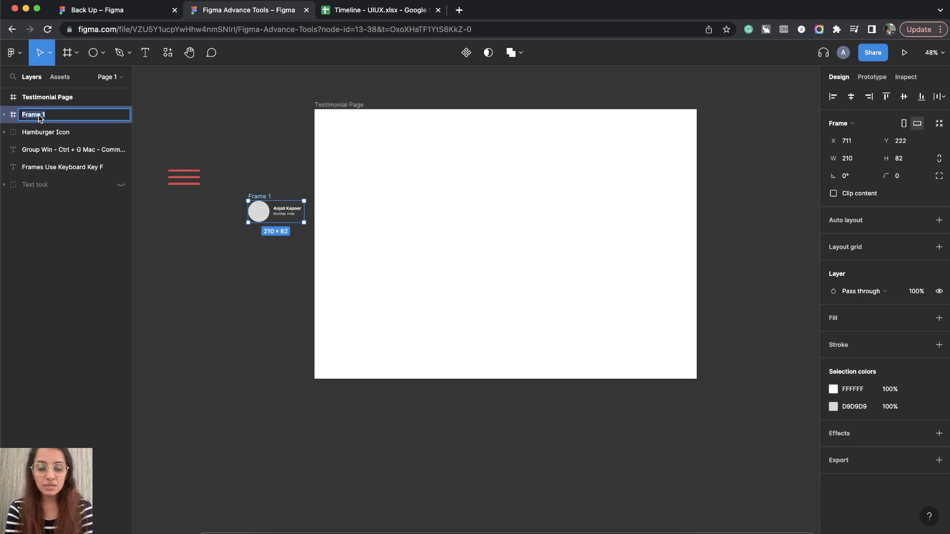
text(Testimo)
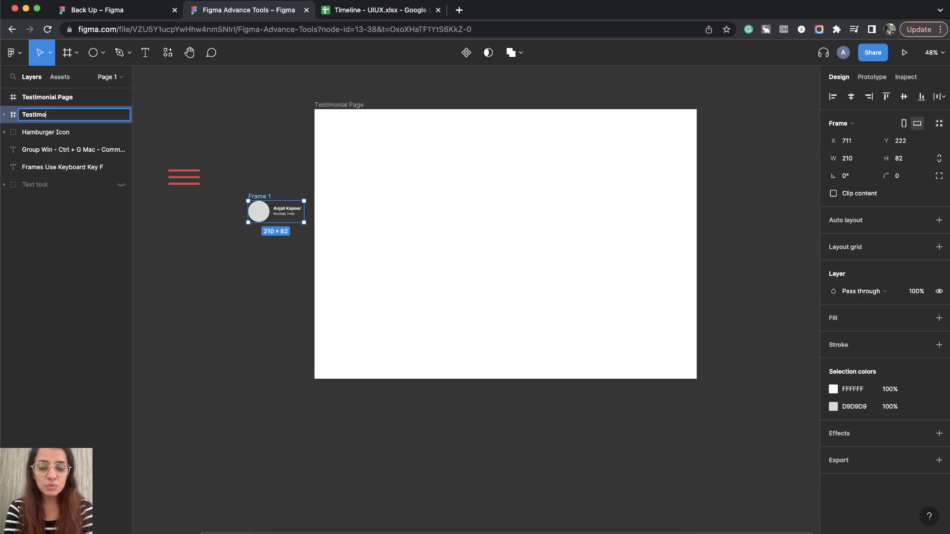
text(nial Name)
key(Return)
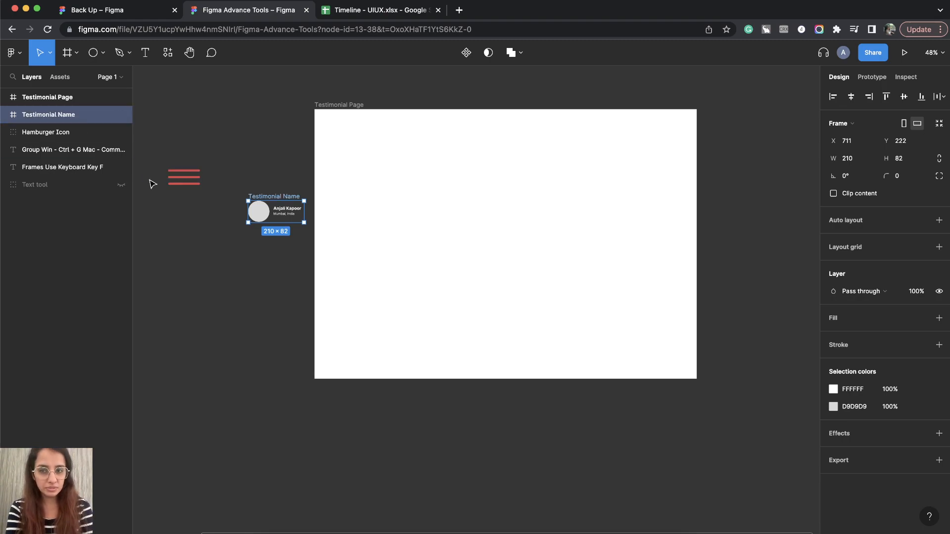
Move the Testimonial Name frame inside the Testimonial Page frame, near its upper-left corner at about X 105, Y 128.
drag(267, 198, 364, 142)
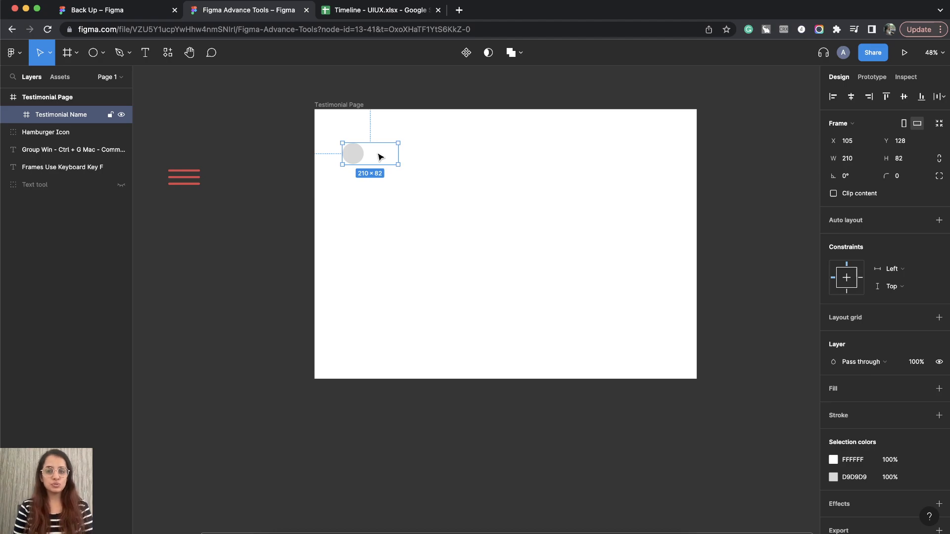
click(340, 133)
click(363, 153)
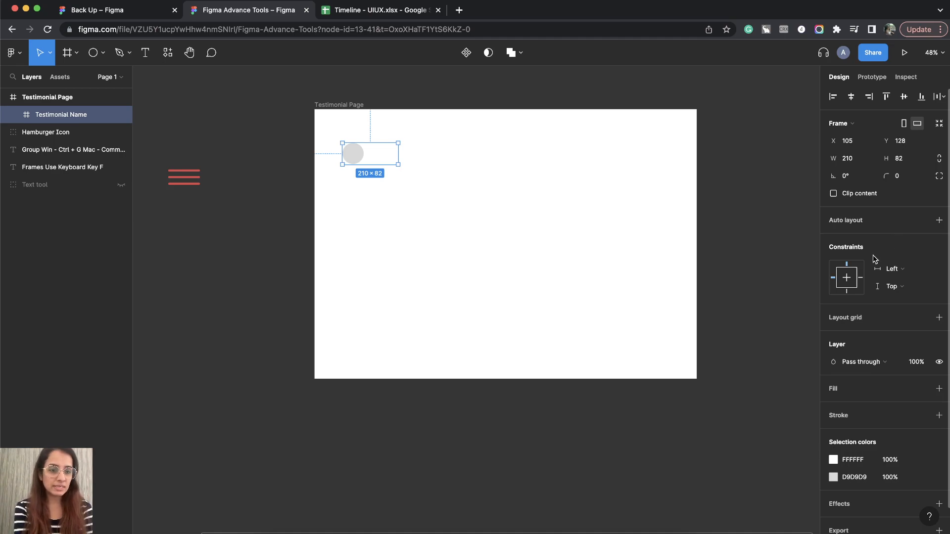
Try a different solid fill colour on the Testimonial Page frame.
scroll(890, 343, down, 1)
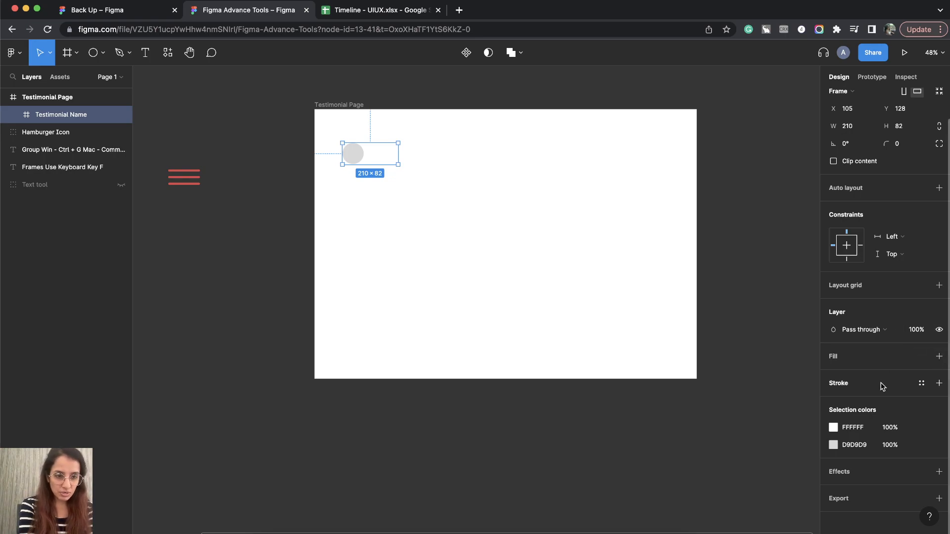
click(326, 105)
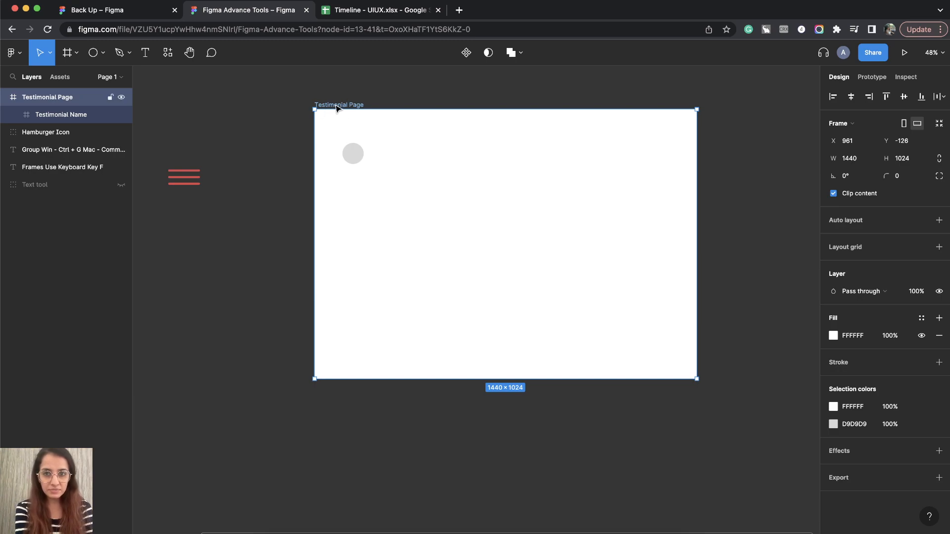
click(833, 336)
mouse_move(685, 292)
mouse_down()
mouse_move(711, 332)
mouse_move(779, 281)
mouse_move(690, 273)
mouse_up()
click(809, 255)
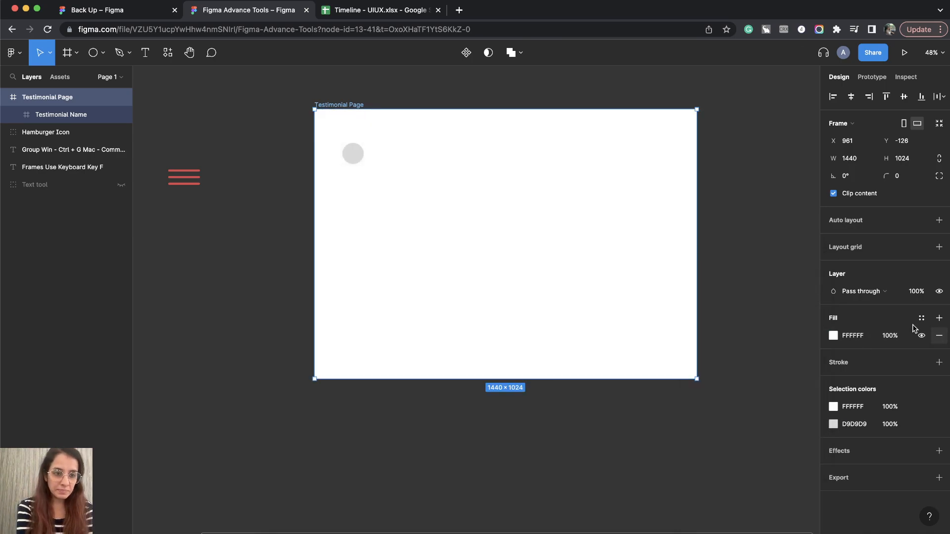
Add an inside stroke to the Testimonial Page frame in dark red 942A2A with a thickness of 10.
click(938, 363)
click(834, 380)
mouse_move(721, 329)
mouse_down()
mouse_move(714, 370)
mouse_move(731, 293)
mouse_move(782, 321)
mouse_up()
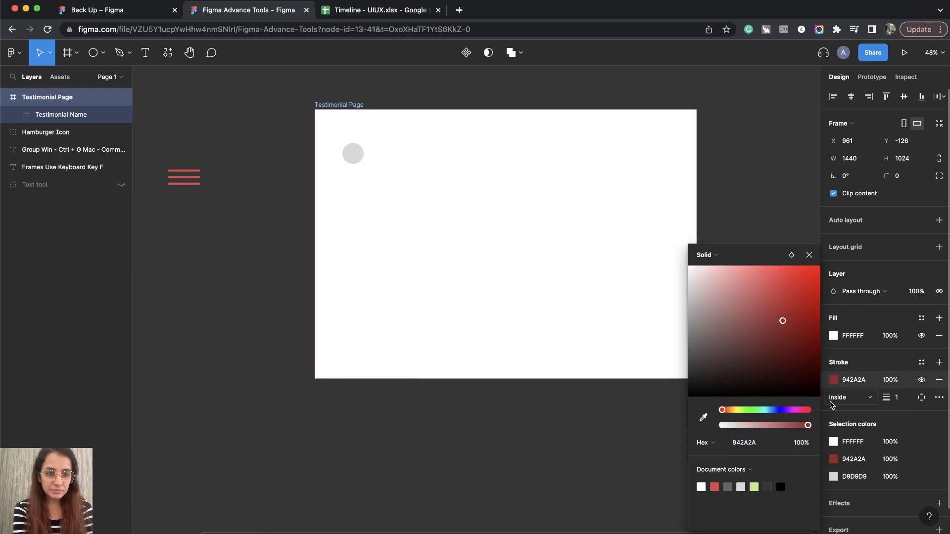
click(809, 255)
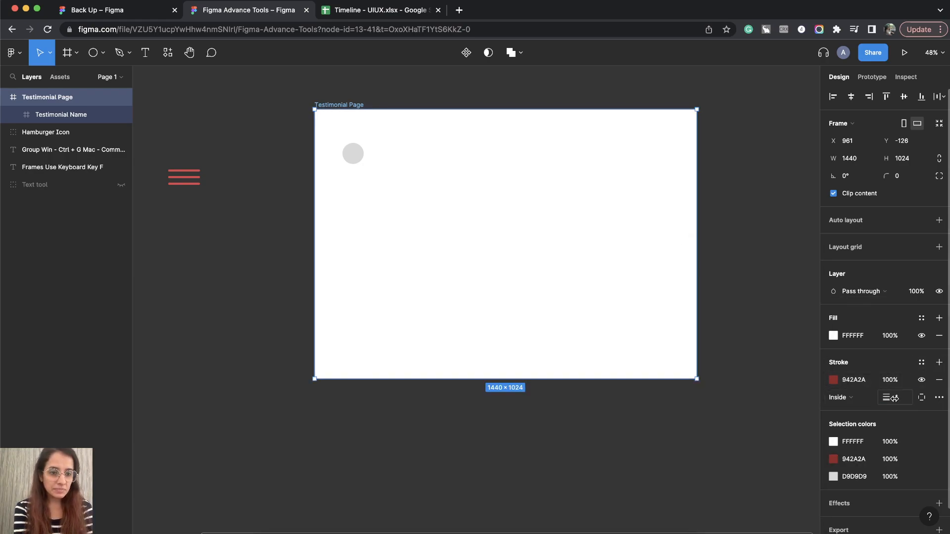
click(894, 398)
text(0)
key(Return)
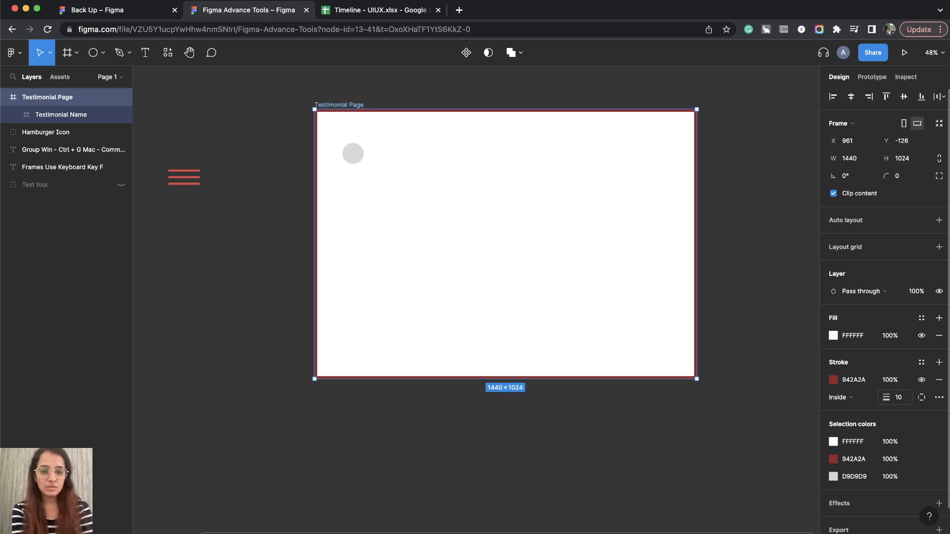
Remove the stroke from the Testimonial Page frame.
click(939, 380)
click(513, 455)
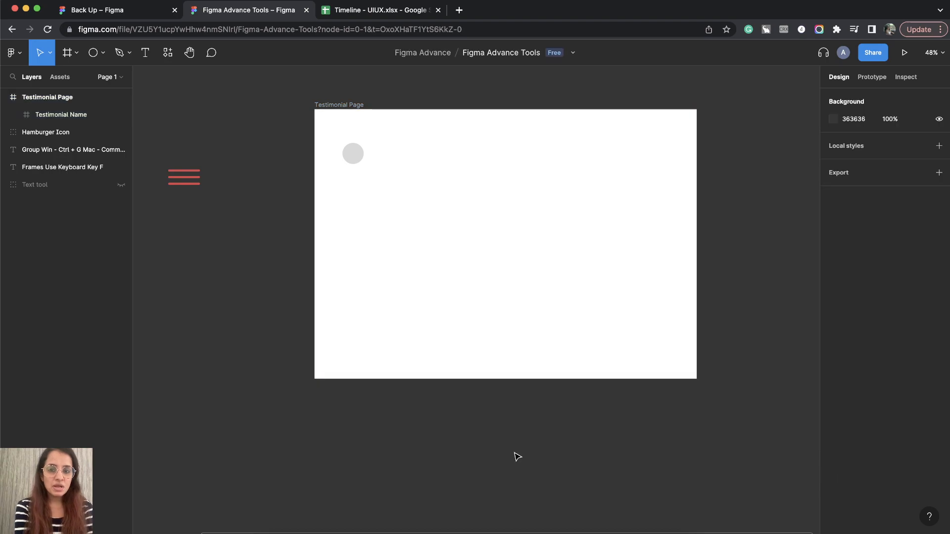
click(349, 105)
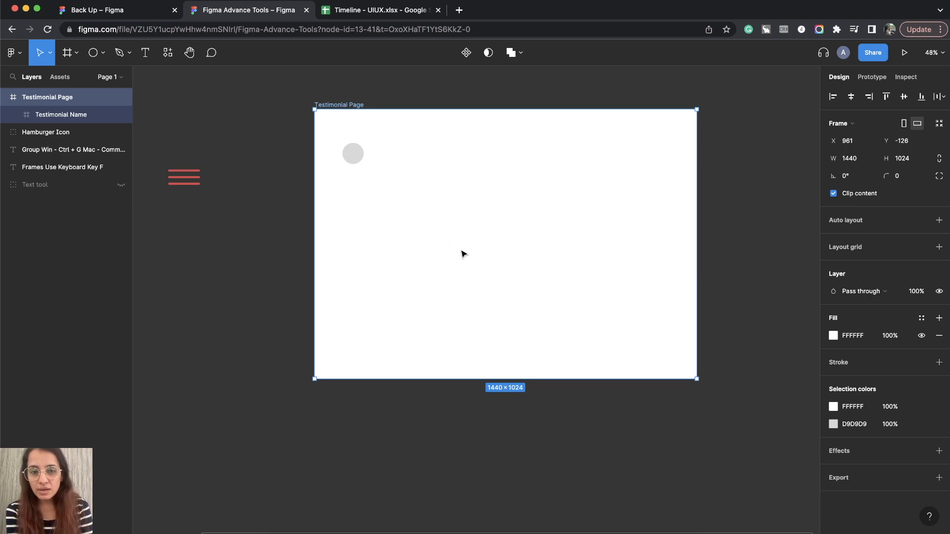
Try recolouring the white FFFFFF text in the Testimonial Name frame to CAB1B1, and undo the change.
click(355, 155)
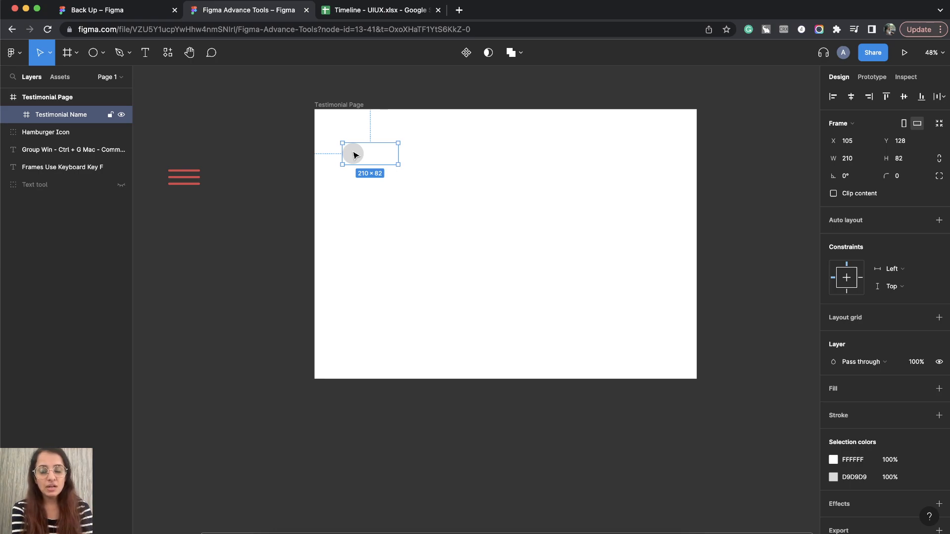
click(834, 460)
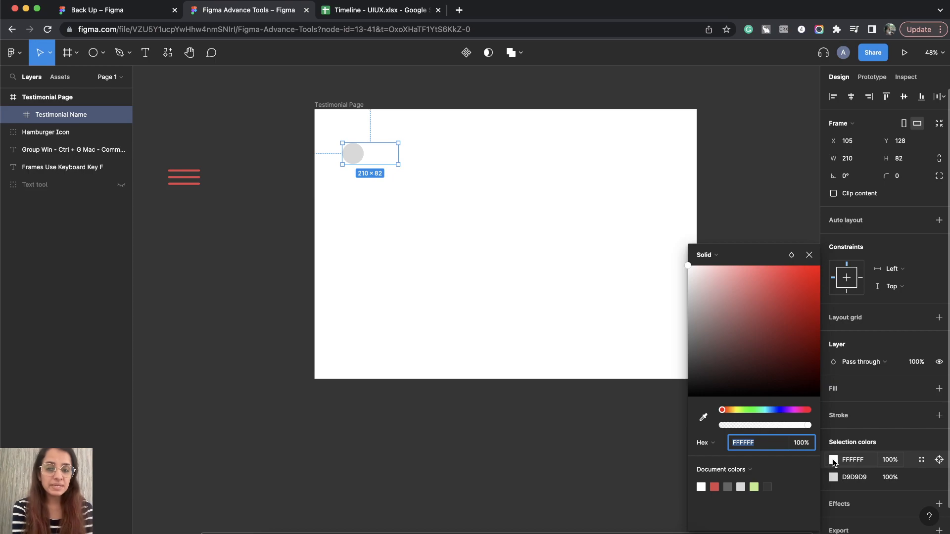
mouse_move(716, 299)
mouse_down()
mouse_move(715, 291)
mouse_move(685, 365)
mouse_move(692, 314)
mouse_move(791, 318)
mouse_move(709, 297)
mouse_up()
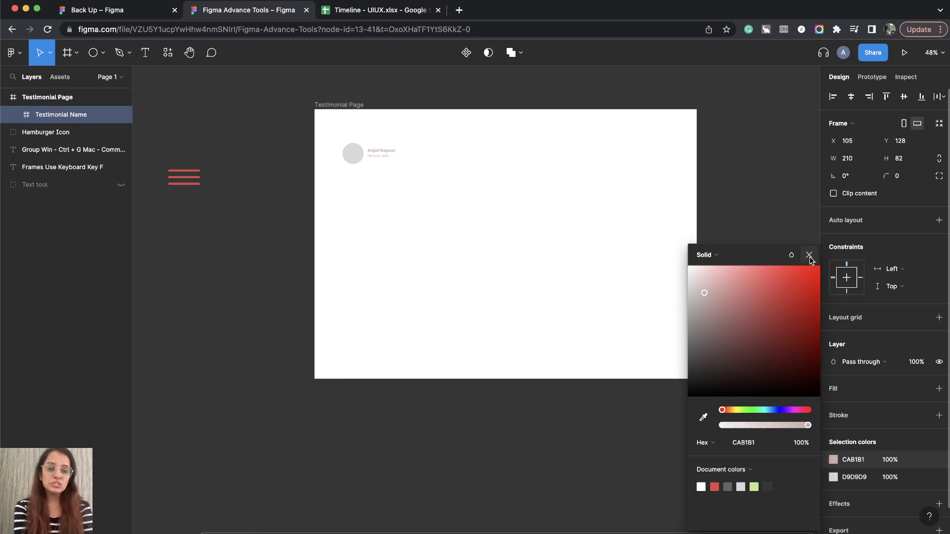
click(809, 255)
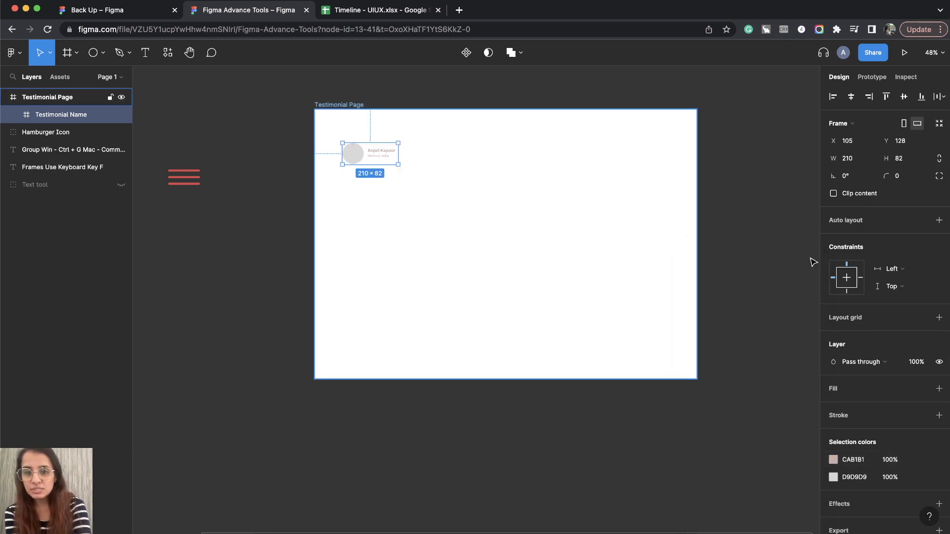
key(super+z)
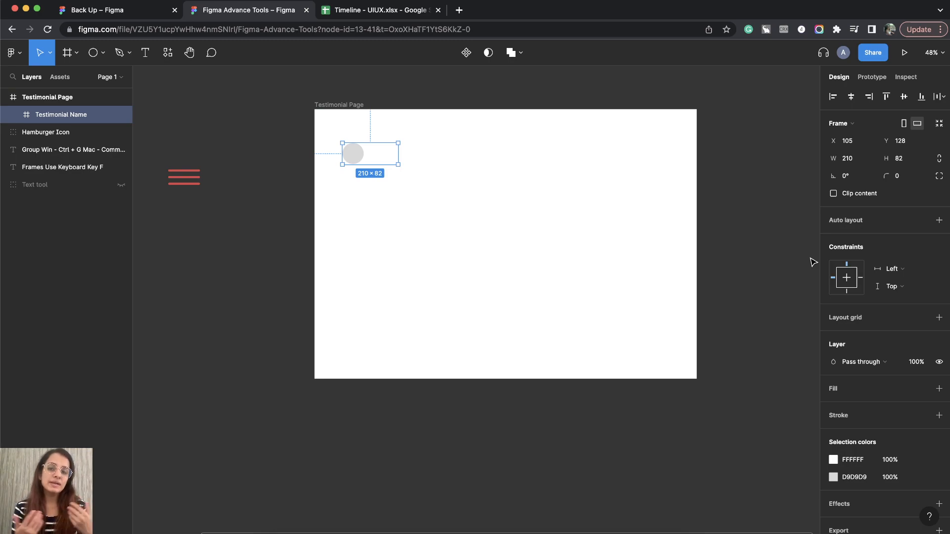
Select both text layers using white in the Testimonial Name frame and set their fill to grey 808080.
scroll(383, 155, up, 5)
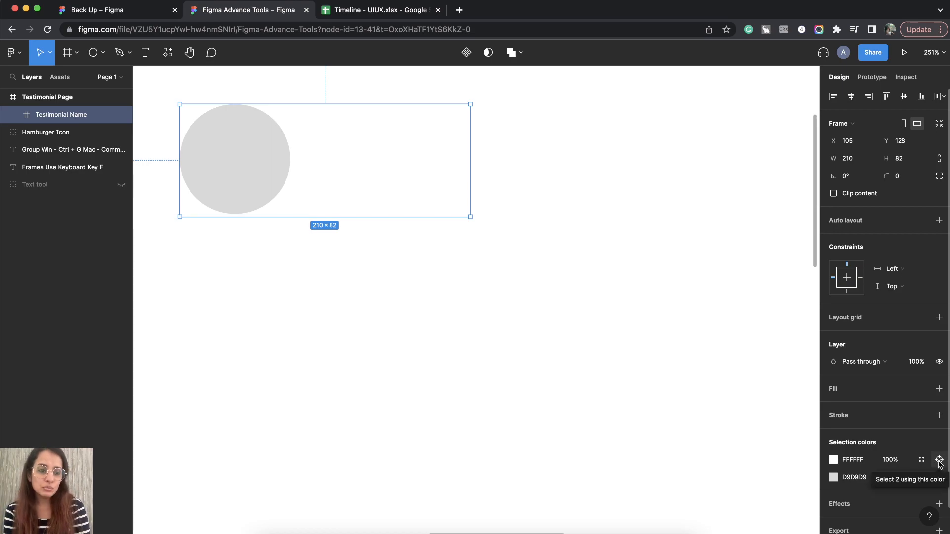
click(940, 460)
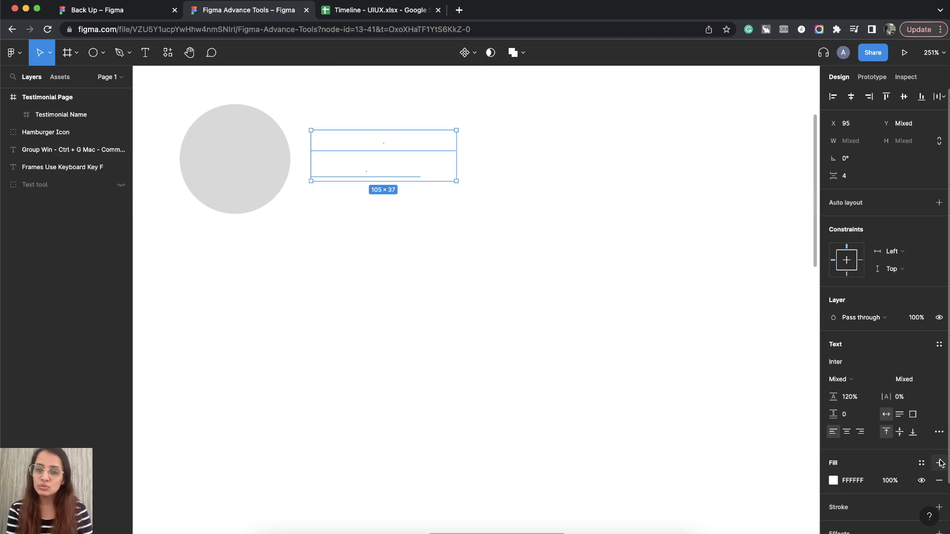
drag(717, 328, 688, 338)
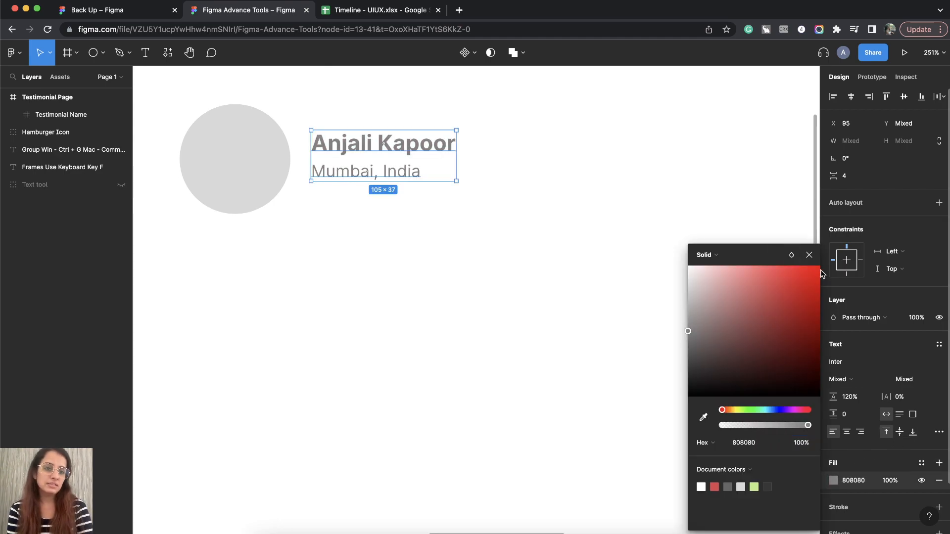
click(809, 255)
scroll(490, 285, down, 5)
click(462, 137)
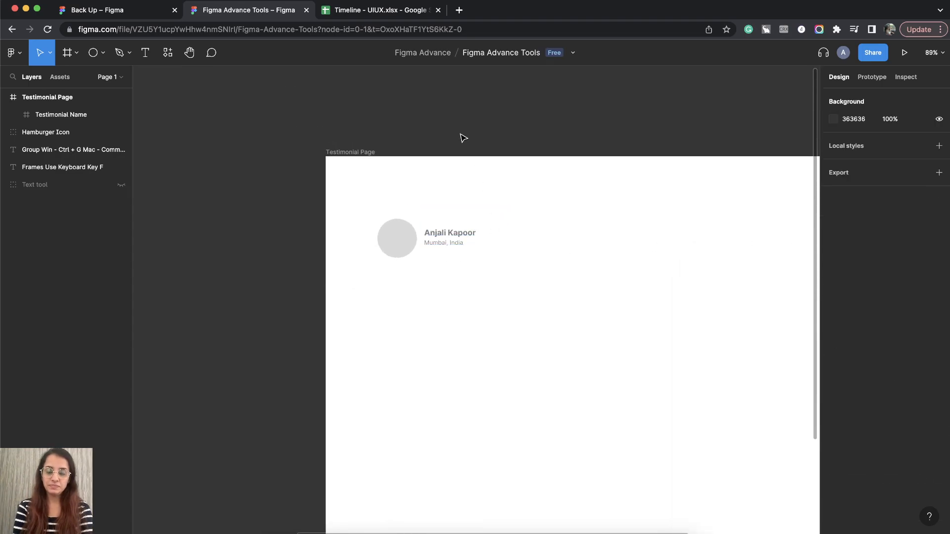
Compare the design properties of the Testimonial Name frame with those of the Hamburger Icon group.
click(406, 243)
scroll(405, 243, down, 2)
scroll(406, 242, right, 2)
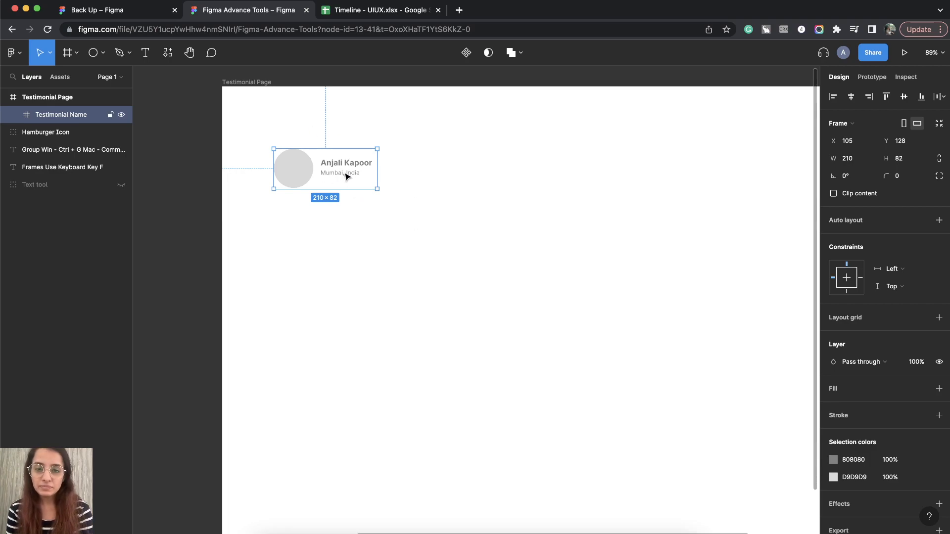
scroll(348, 174, left, 2)
scroll(348, 175, left, 2)
scroll(346, 173, down, 1)
scroll(346, 171, down, 3)
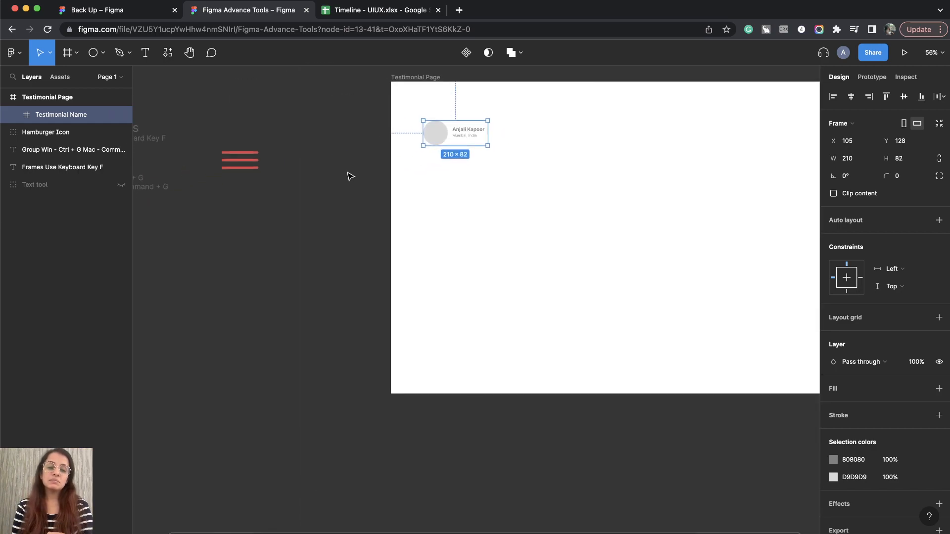
click(250, 163)
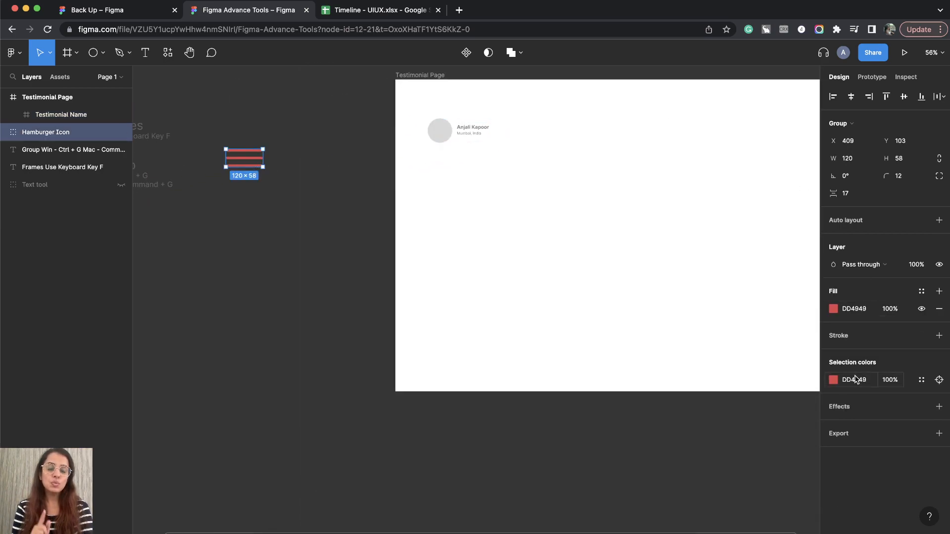
scroll(634, 302, right, 3)
scroll(634, 302, up, 1)
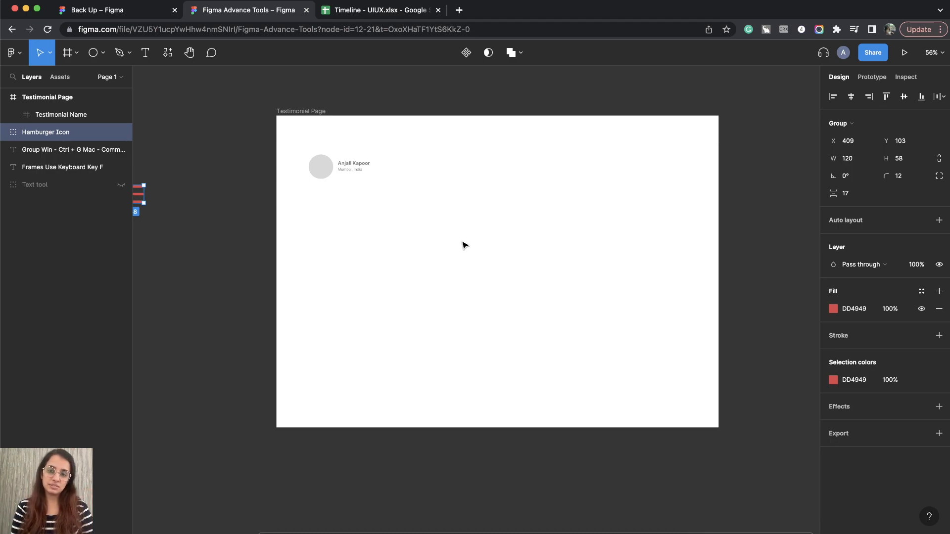
Move the Testimonial Name frame down to Y 385 and duplicate it twice rightward, leaving 258 between the frames.
scroll(322, 180, up, 5)
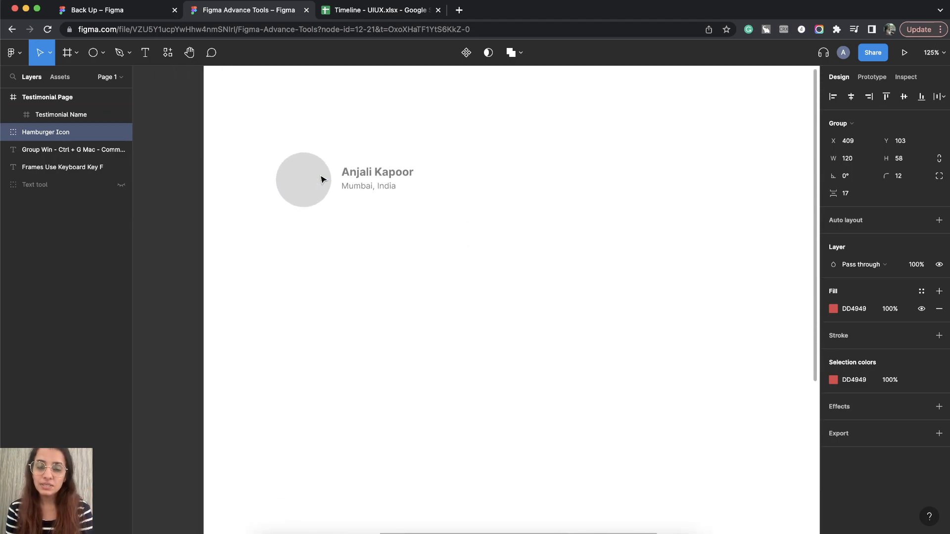
scroll(316, 197, down, 2)
click(304, 225)
scroll(304, 225, down, 3)
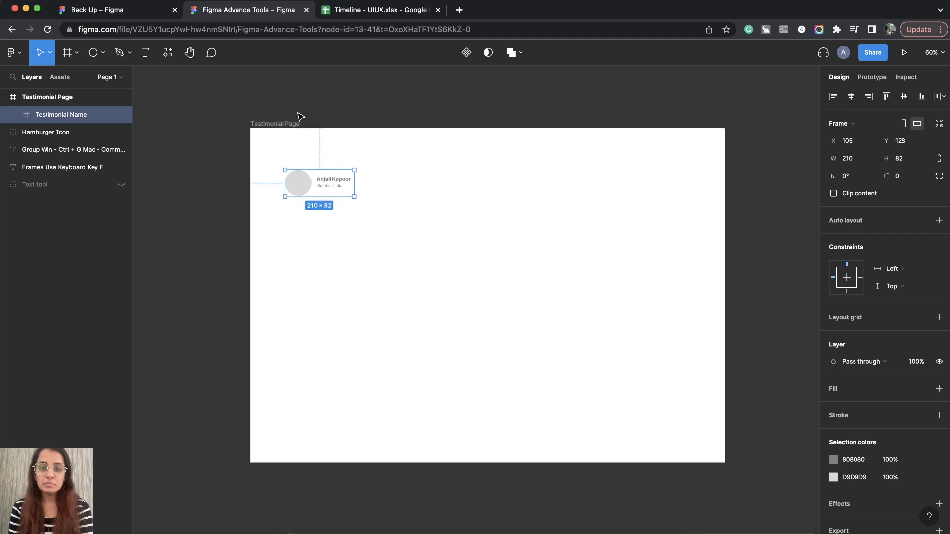
click(287, 124)
scroll(534, 322, down, 2)
click(378, 224)
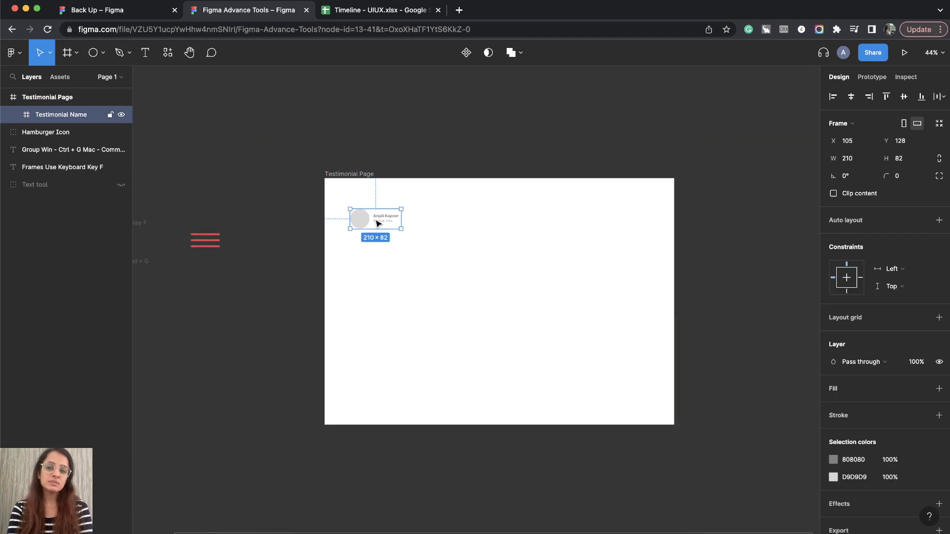
drag(367, 226, 472, 283)
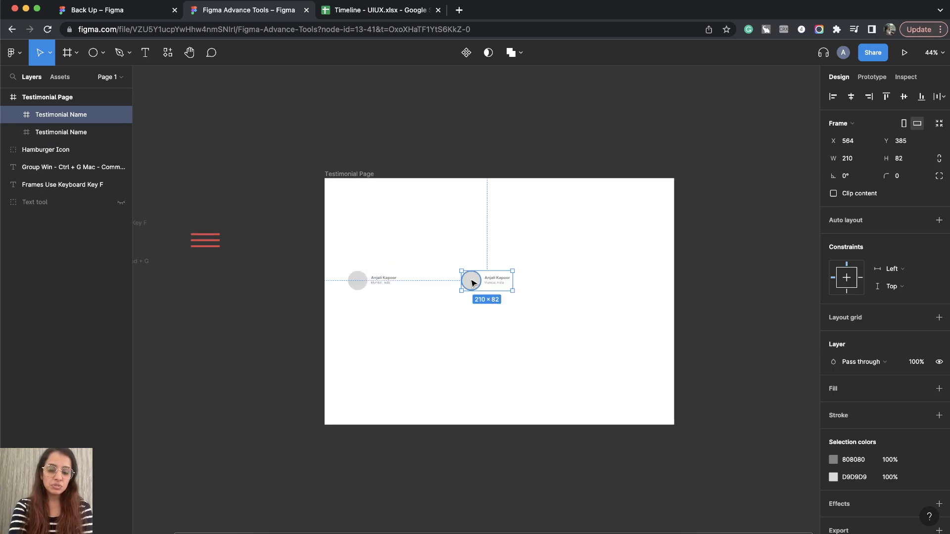
key(ctrl+d)
Select the three Testimonial Name frames and duplicate the row straight down to Y 860 within Testimonial Page.
shift+click(473, 281)
shift+click(372, 284)
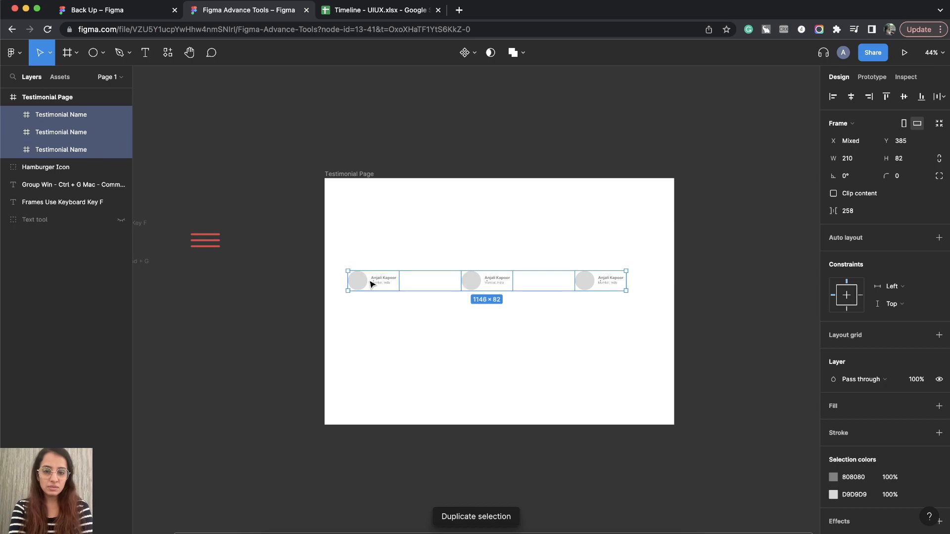
drag(366, 283, 366, 399)
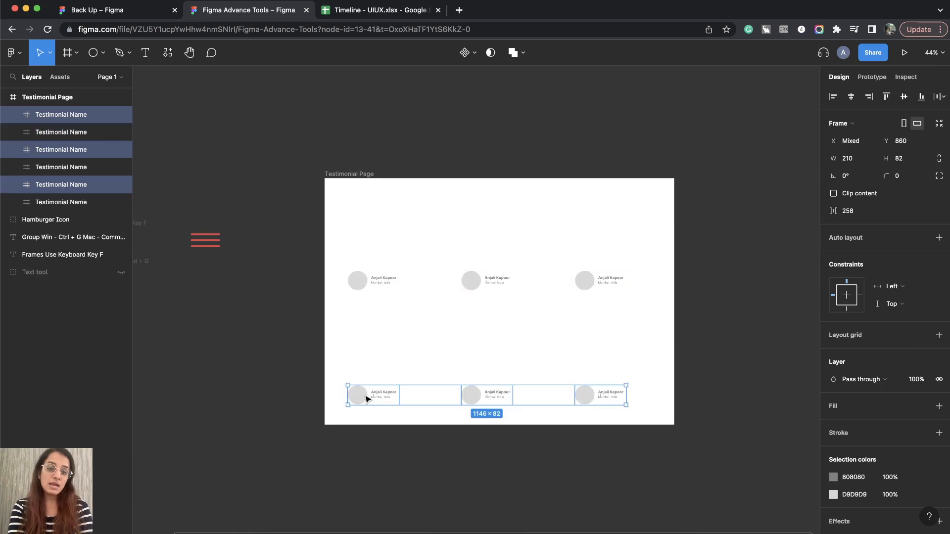
Try extending the Testimonial Page frame's height to 1136, and undo the resize.
click(351, 171)
scroll(352, 173, down, 3)
scroll(352, 173, right, 1)
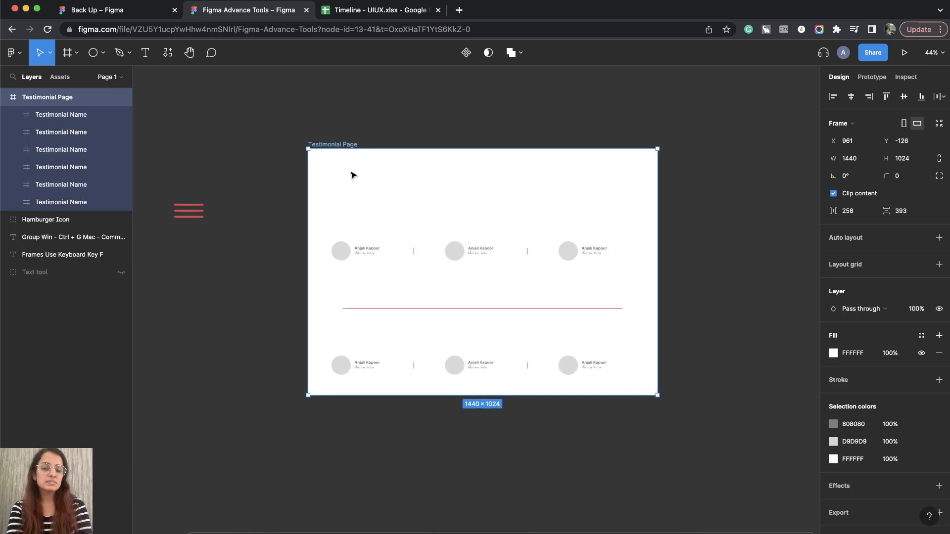
scroll(456, 265, down, 3)
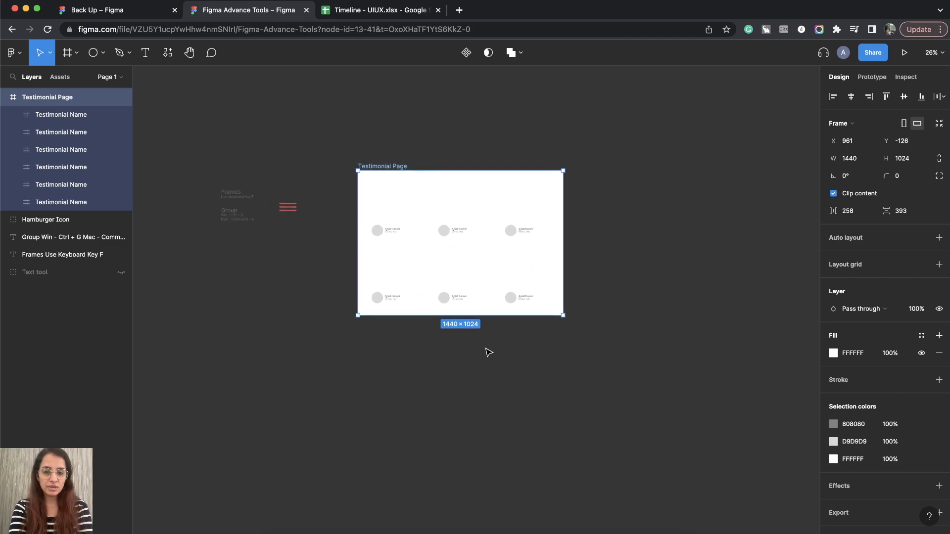
drag(496, 358, 528, 330)
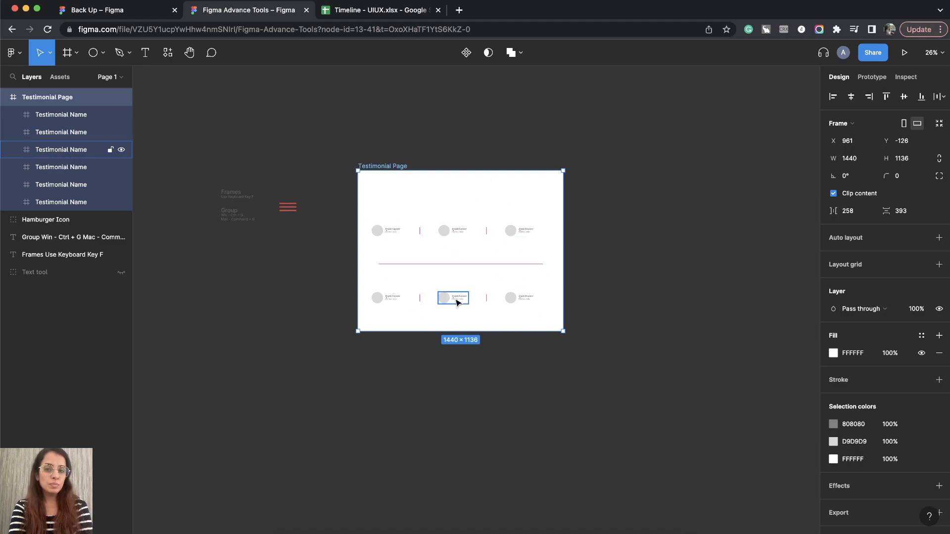
key(super+z)
key(super+z)
scroll(413, 221, up, 5)
scroll(413, 232, down, 3)
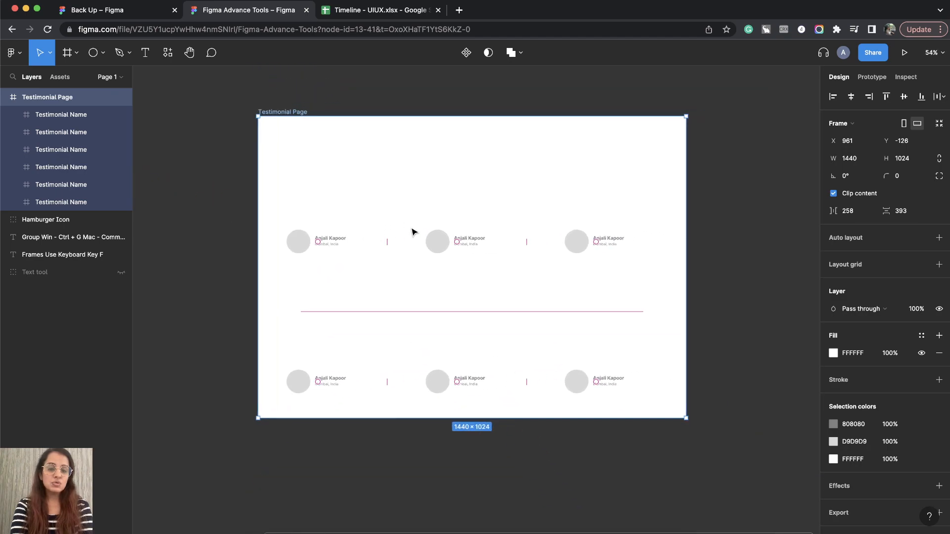